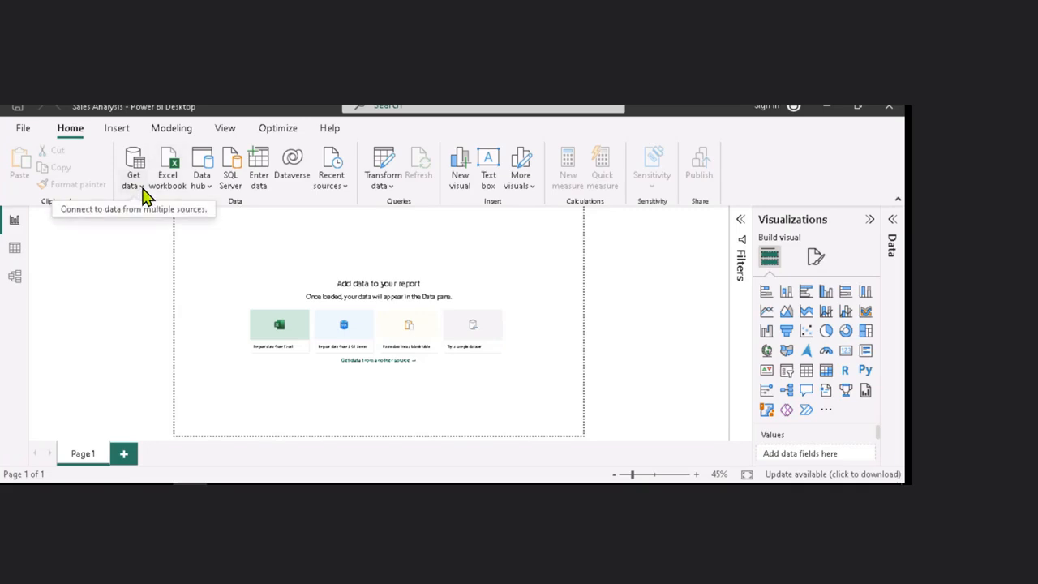
Connect to a SQL Server database on server localhost using Import mode
click(143, 186)
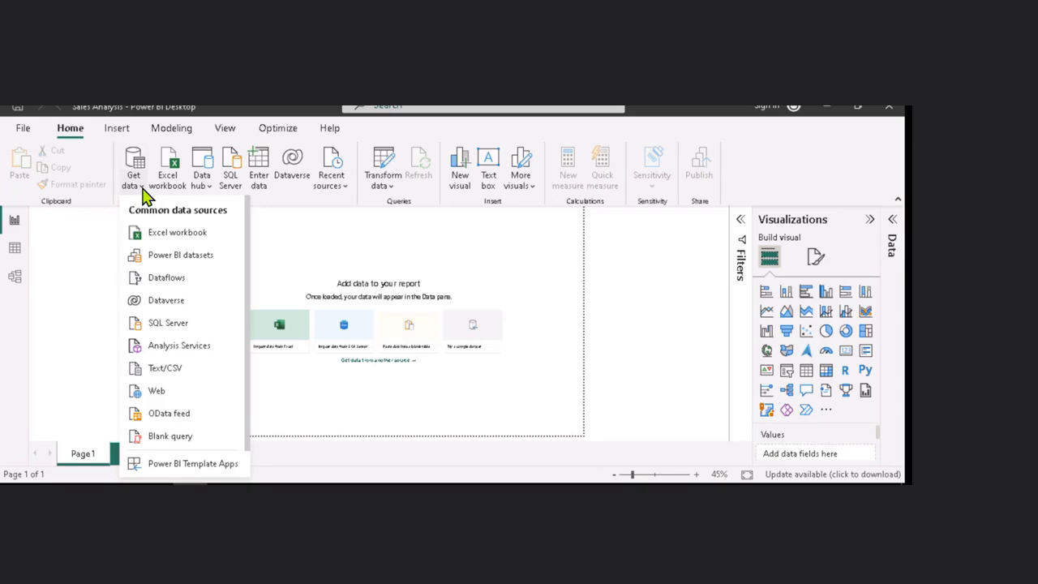
click(168, 324)
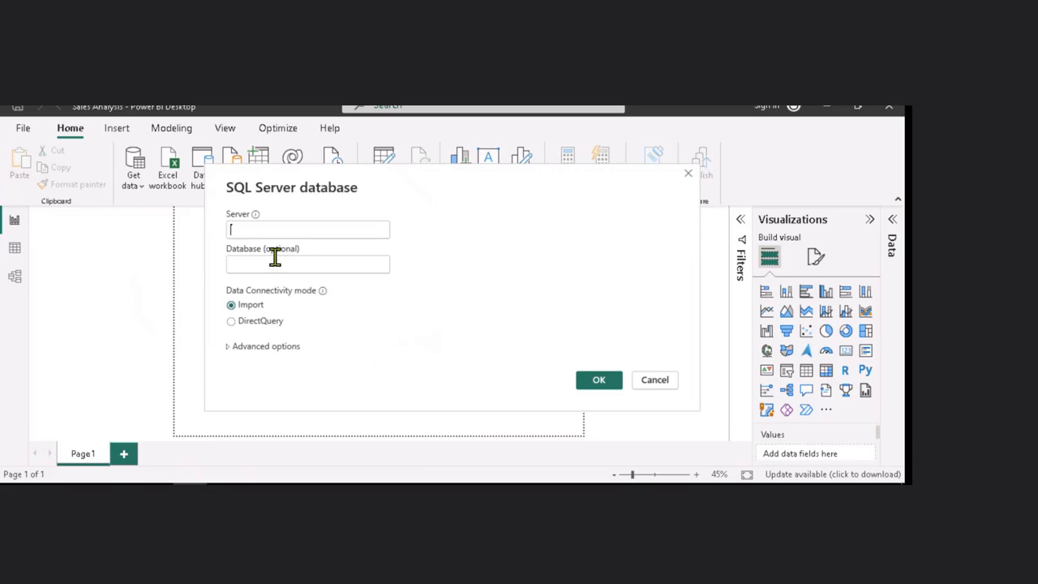
click(252, 230)
text(localhost)
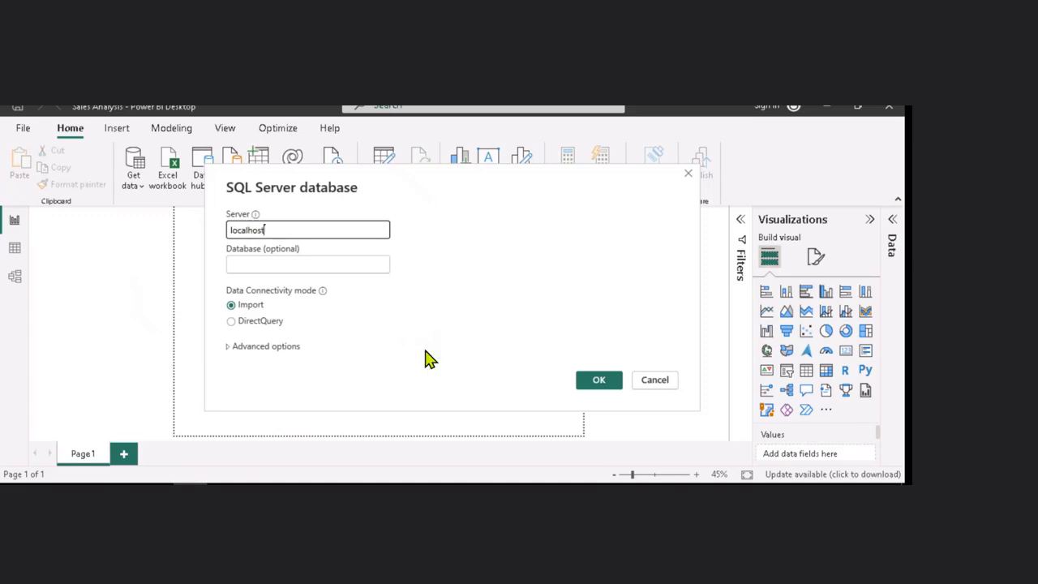
click(598, 382)
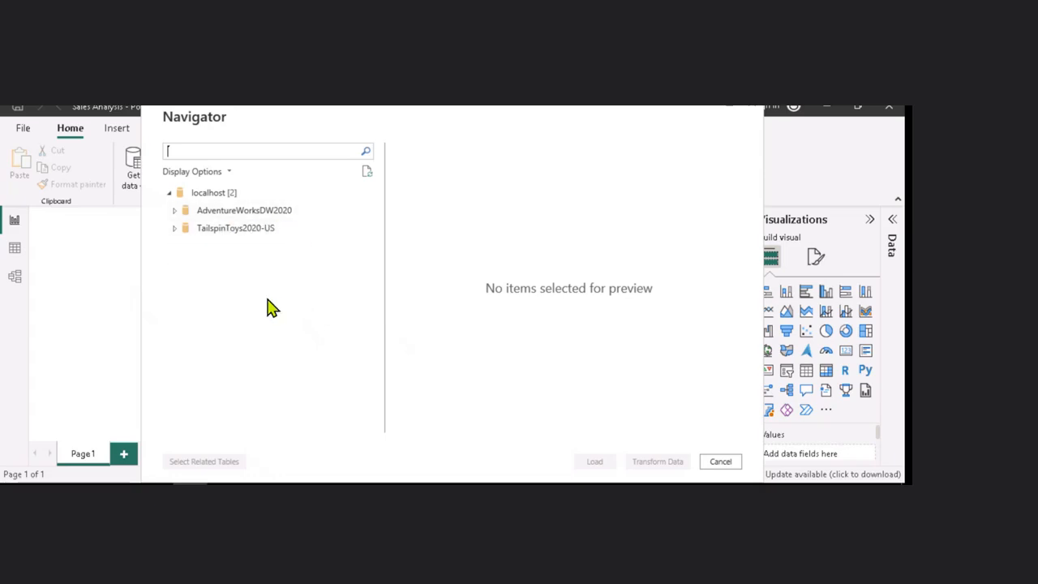
Expand the AdventureWorksDW2020 database and preview the DimEmployee and DimEmployeeSalesTerritory tables
click(175, 212)
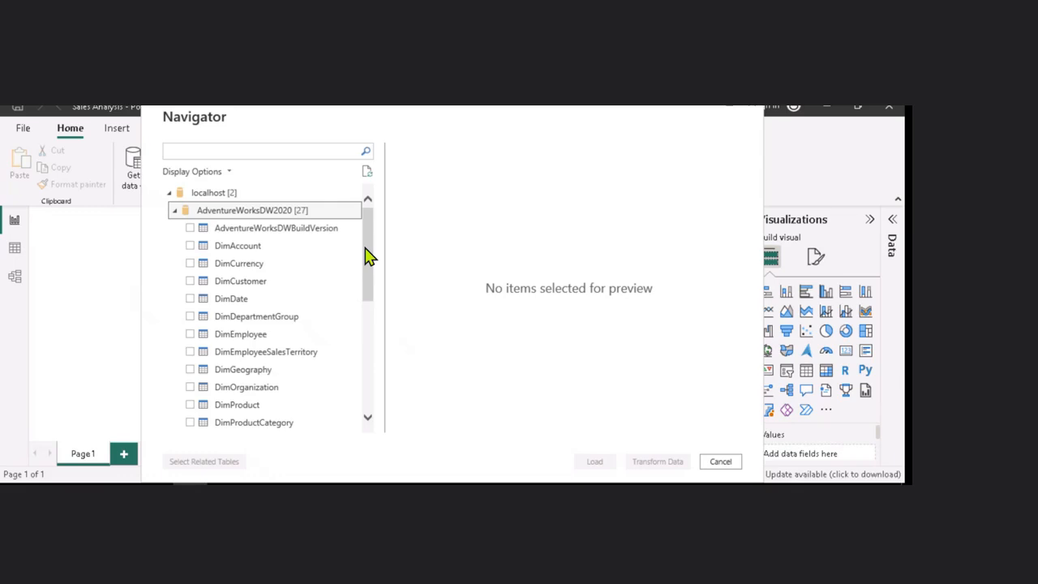
mouse_move(365, 249)
mouse_down()
mouse_move(370, 398)
mouse_move(370, 234)
mouse_up()
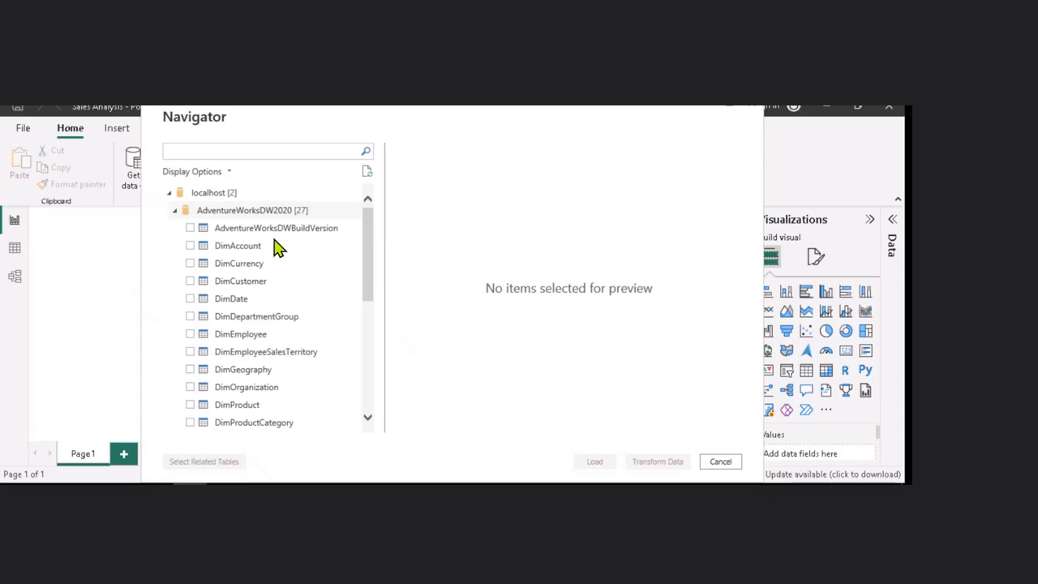
click(191, 335)
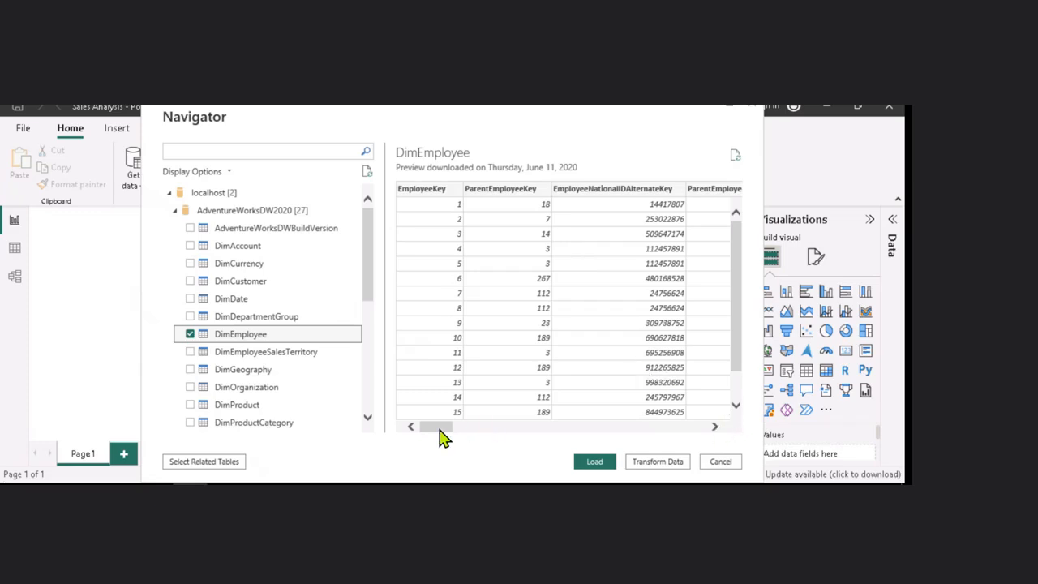
mouse_move(438, 427)
mouse_down()
mouse_move(544, 431)
mouse_move(420, 430)
mouse_up()
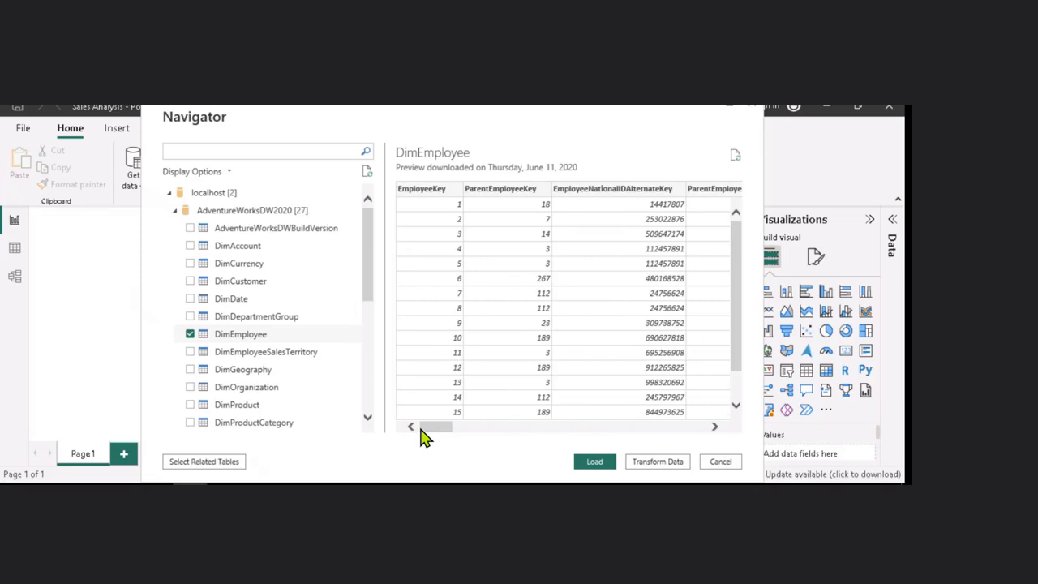
click(189, 333)
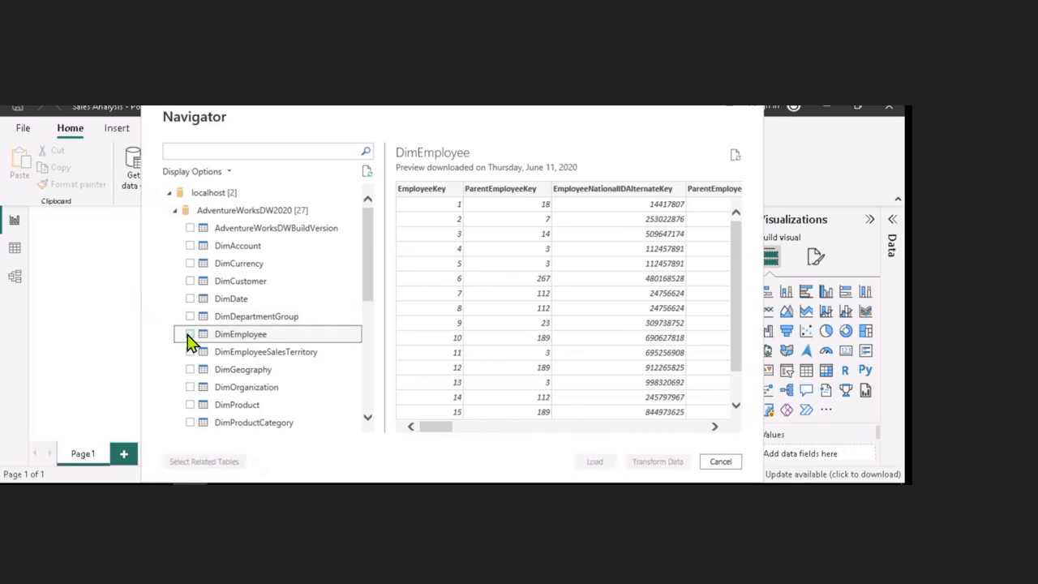
click(233, 357)
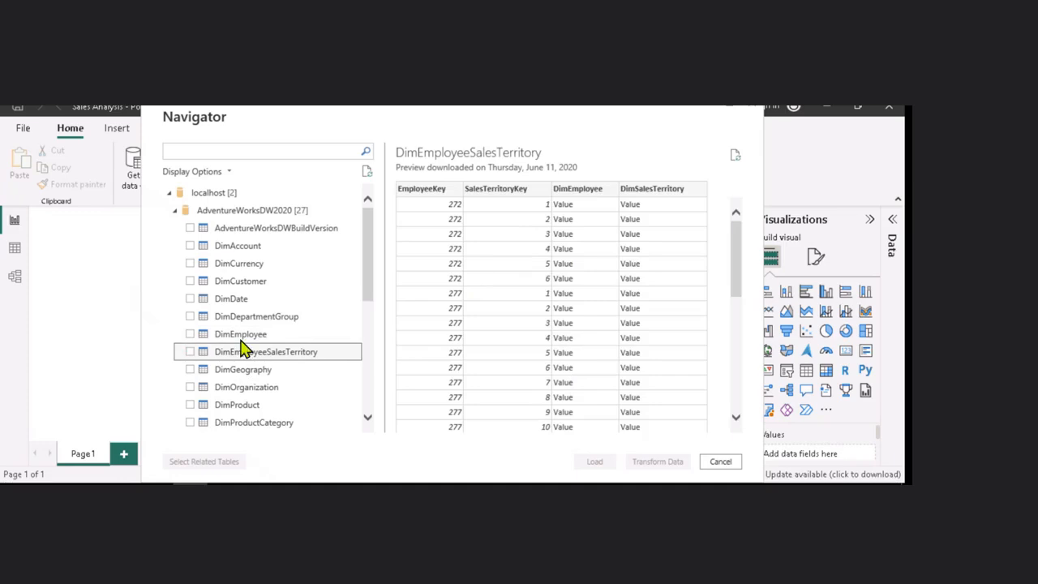
Select the DimEmployee, DimEmployeeSalesTerritory and DimProduct tables for loading
click(189, 334)
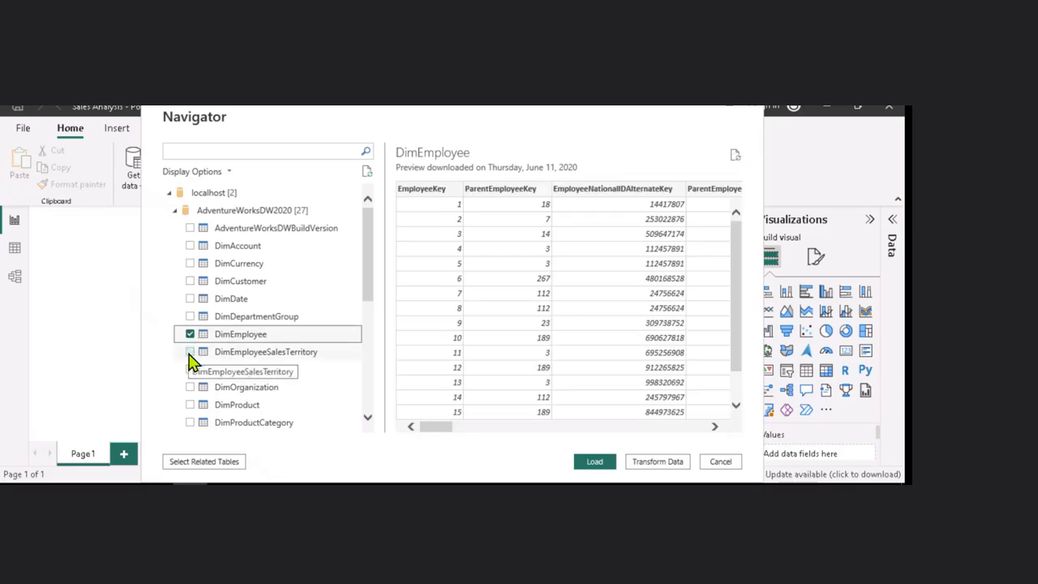
click(190, 352)
click(190, 405)
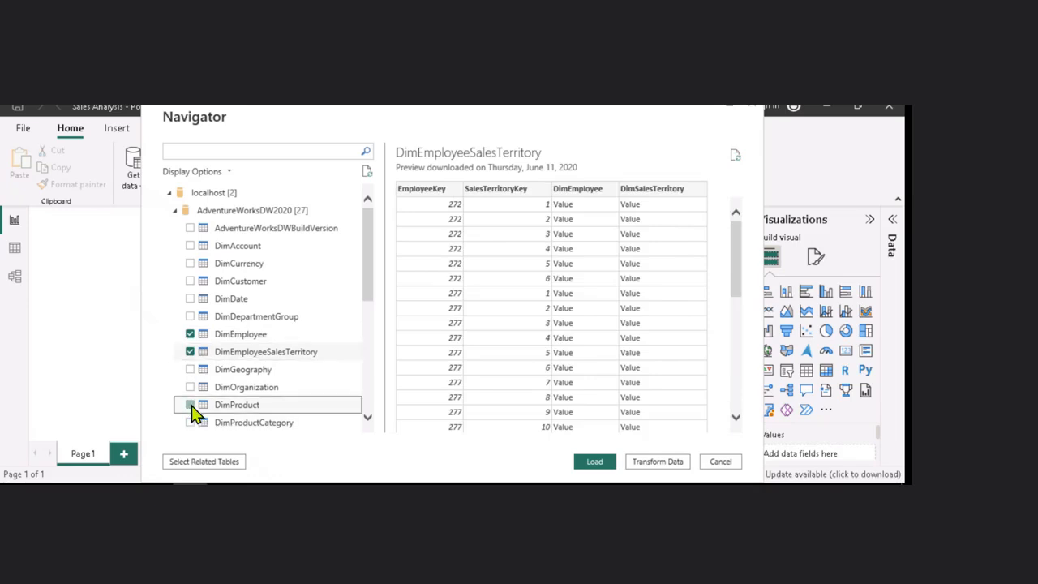
Also select the DimSalesTerritory and DimReseller tables
click(368, 420)
click(368, 420)
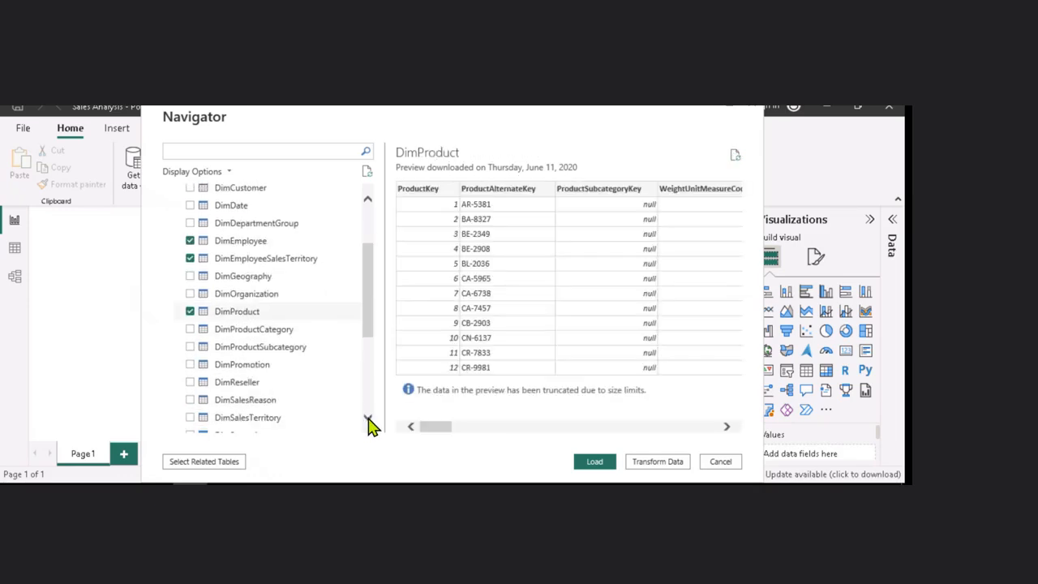
click(368, 420)
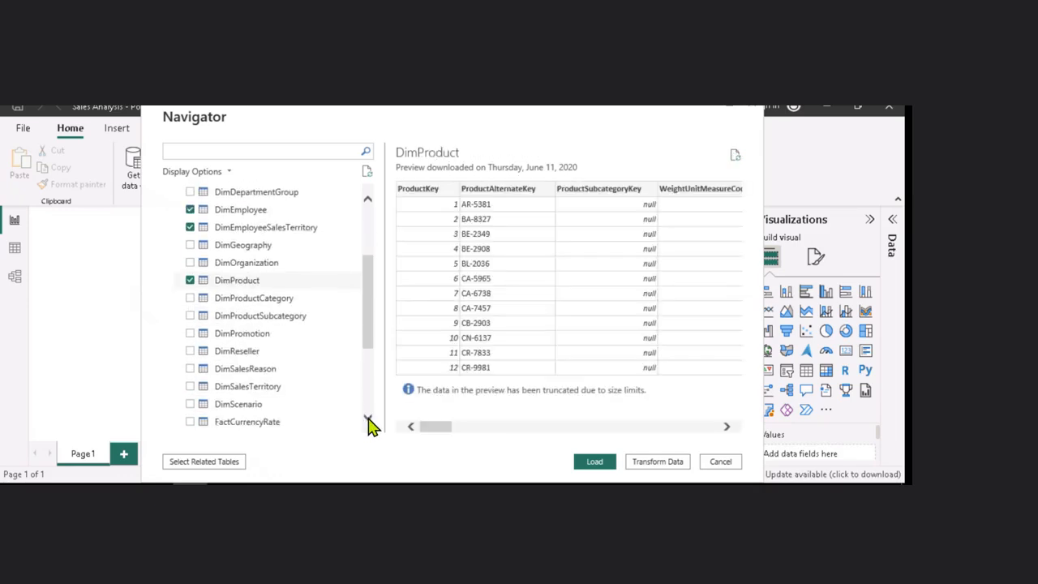
click(192, 392)
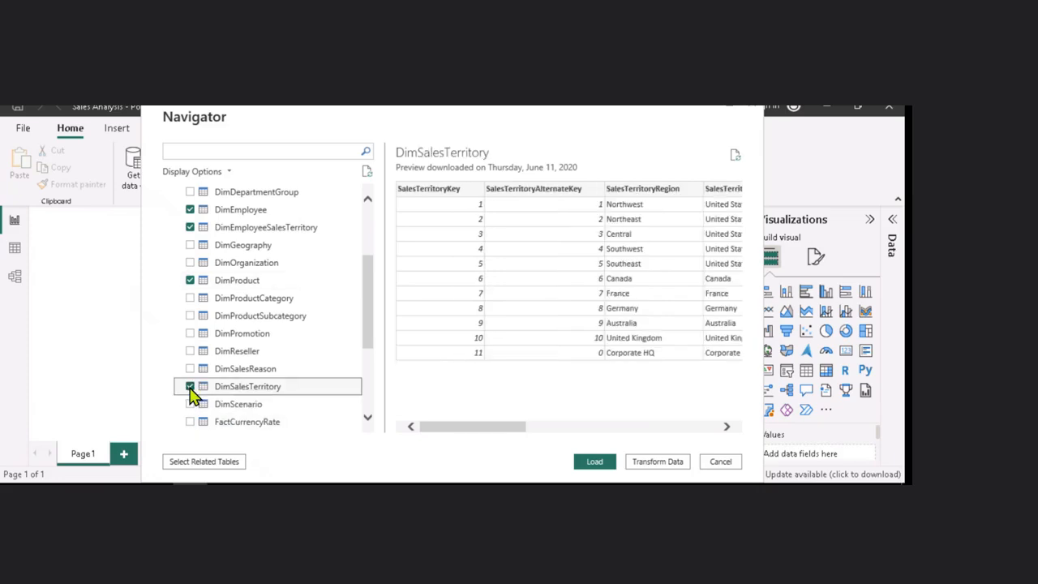
click(192, 352)
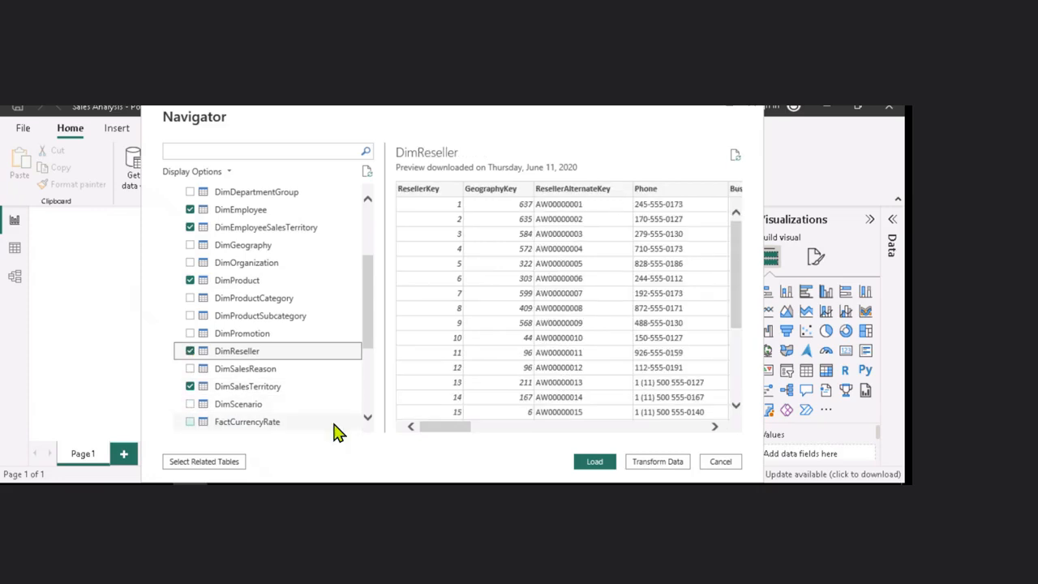
Select the FactResellerSales table and open all selected tables for transformation in Power Query Editor
click(367, 422)
click(368, 422)
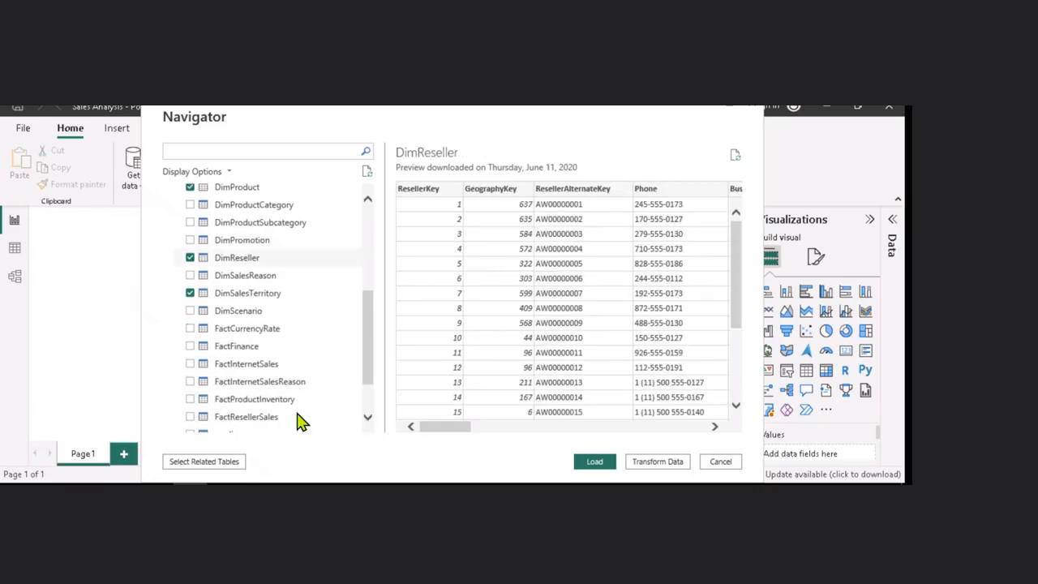
click(190, 417)
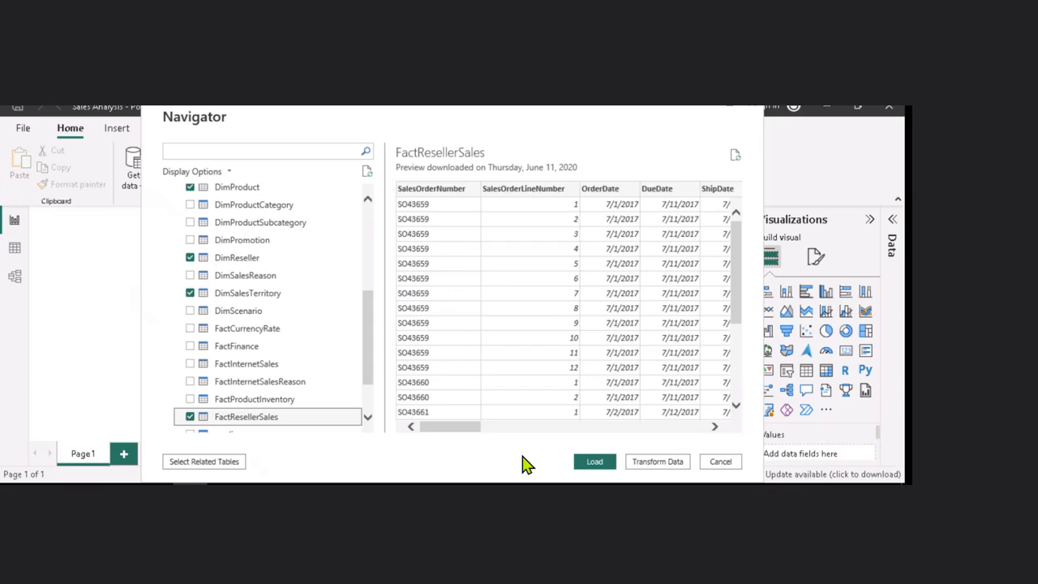
click(656, 461)
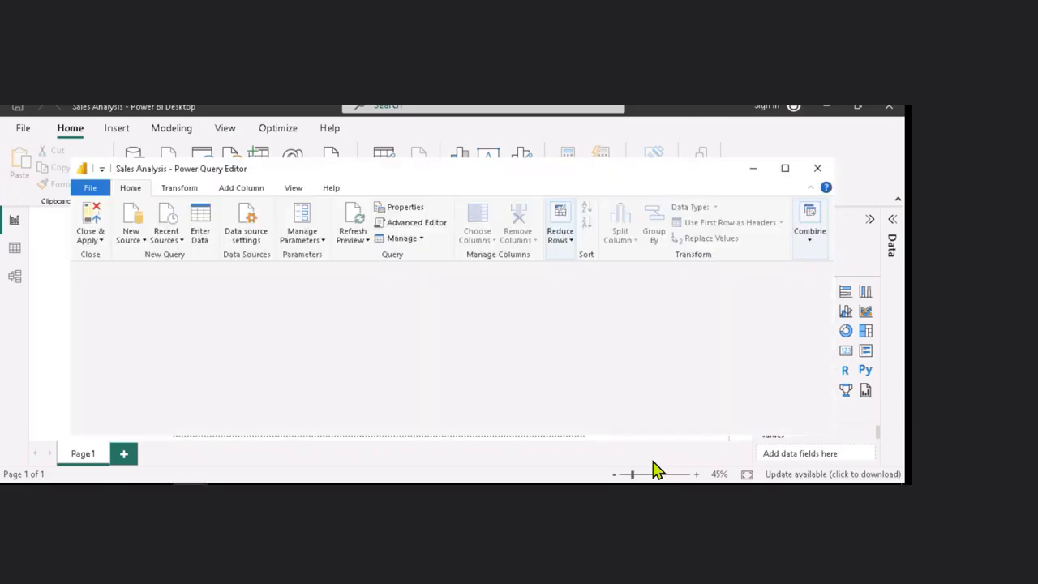
Maximize the Power Query Editor and start adding a new Text/CSV data source
click(785, 168)
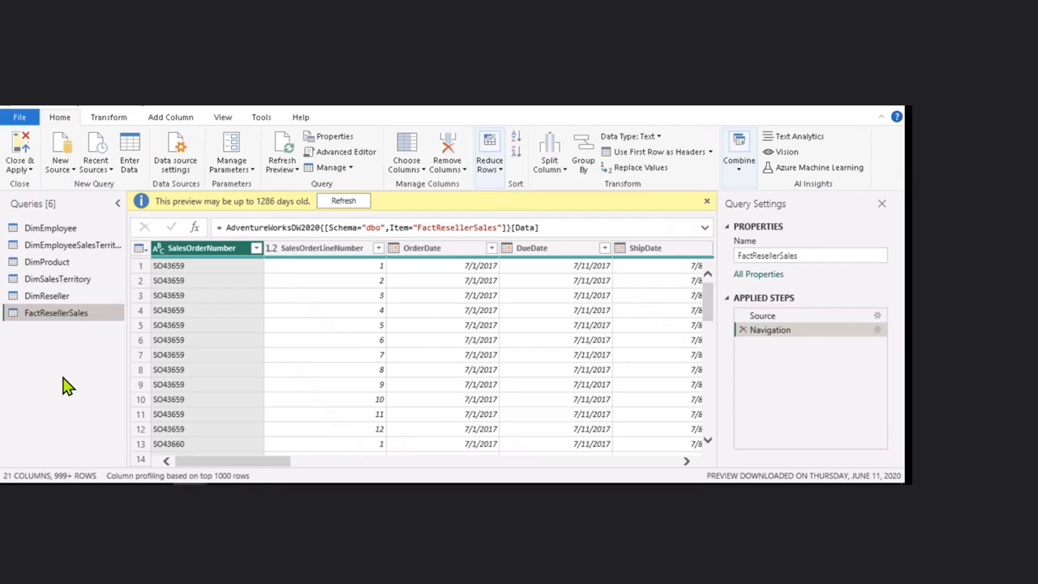
click(75, 172)
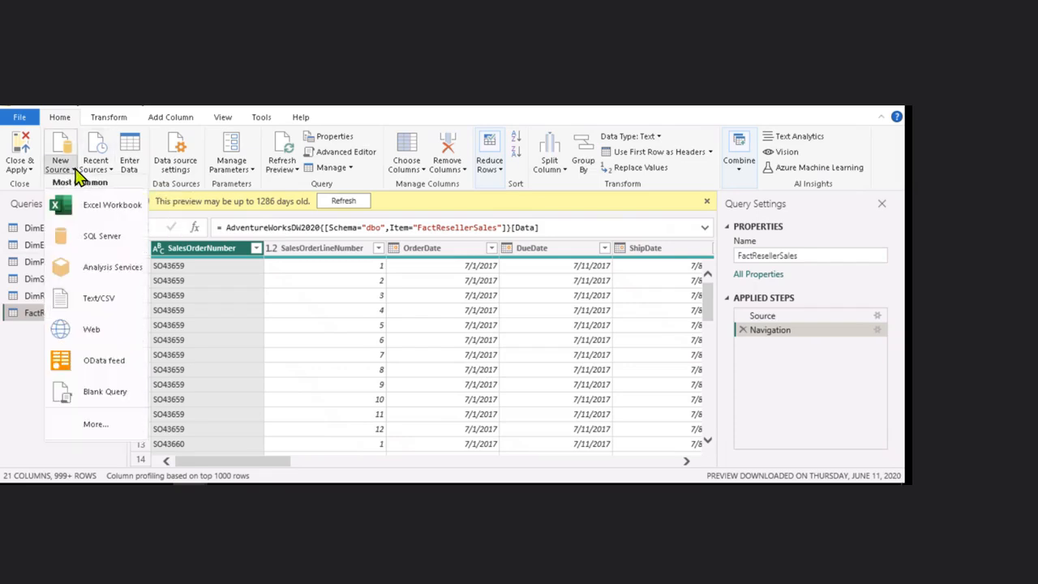
click(97, 305)
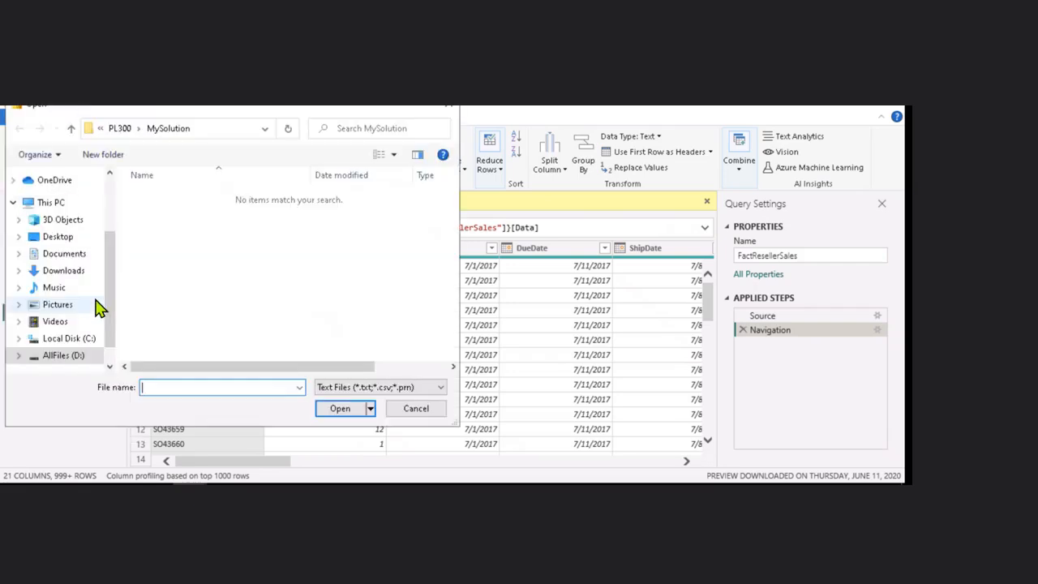
Browse through the PL300 Labs folders looking for the source file
click(122, 130)
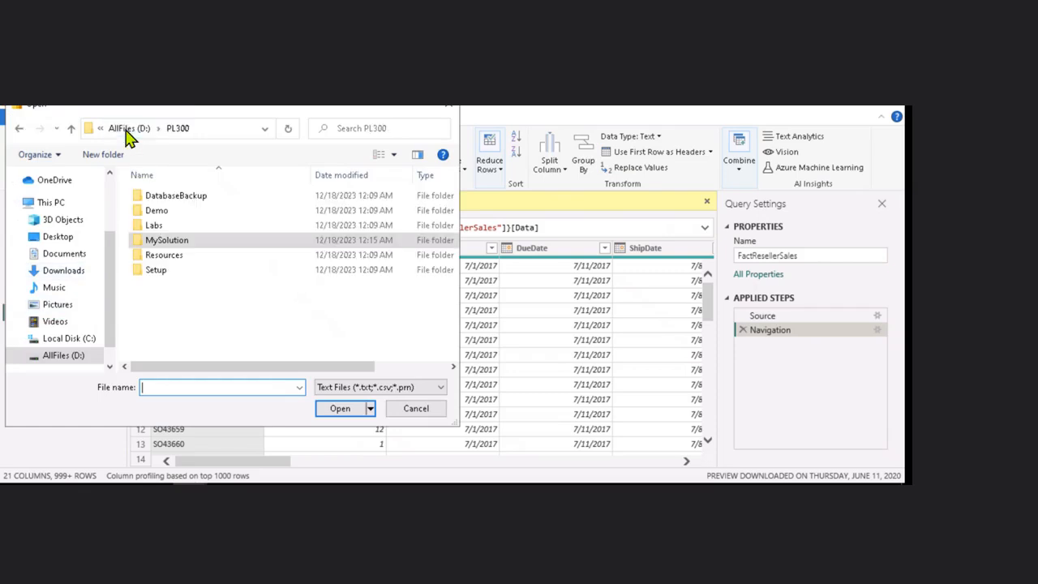
double_click(156, 226)
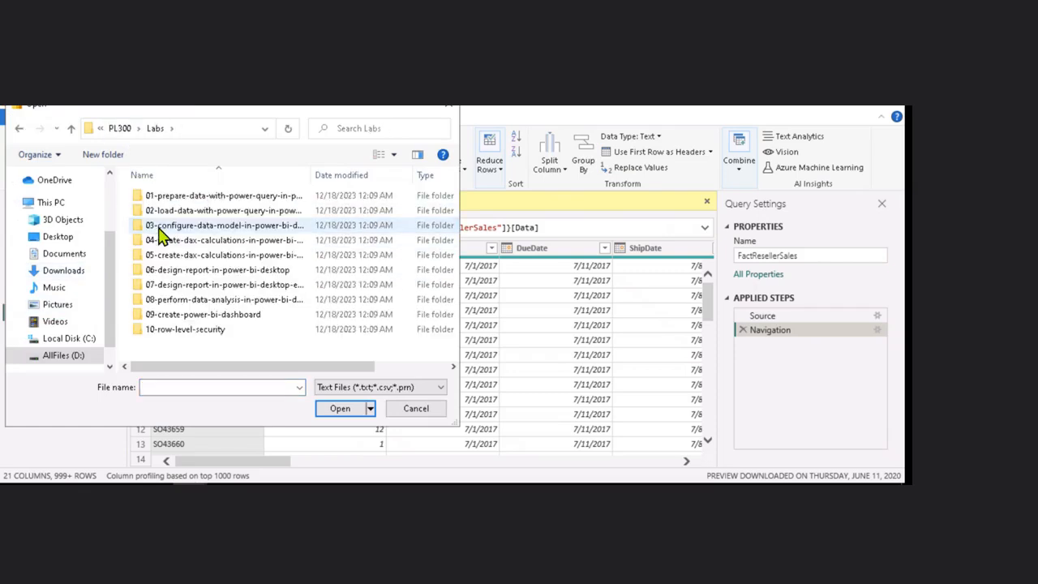
double_click(185, 197)
double_click(158, 212)
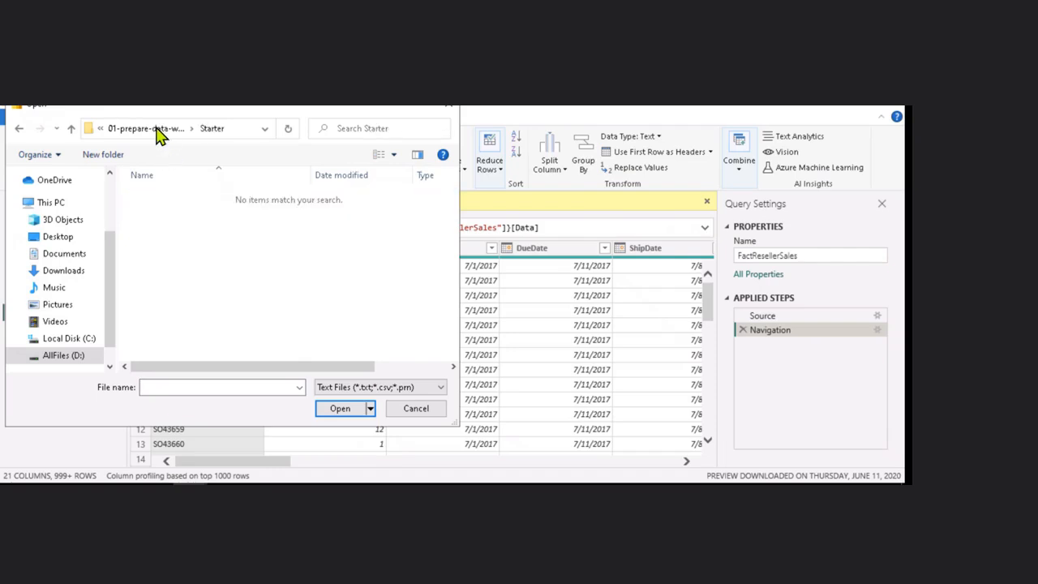
click(154, 129)
click(156, 199)
double_click(155, 199)
click(135, 130)
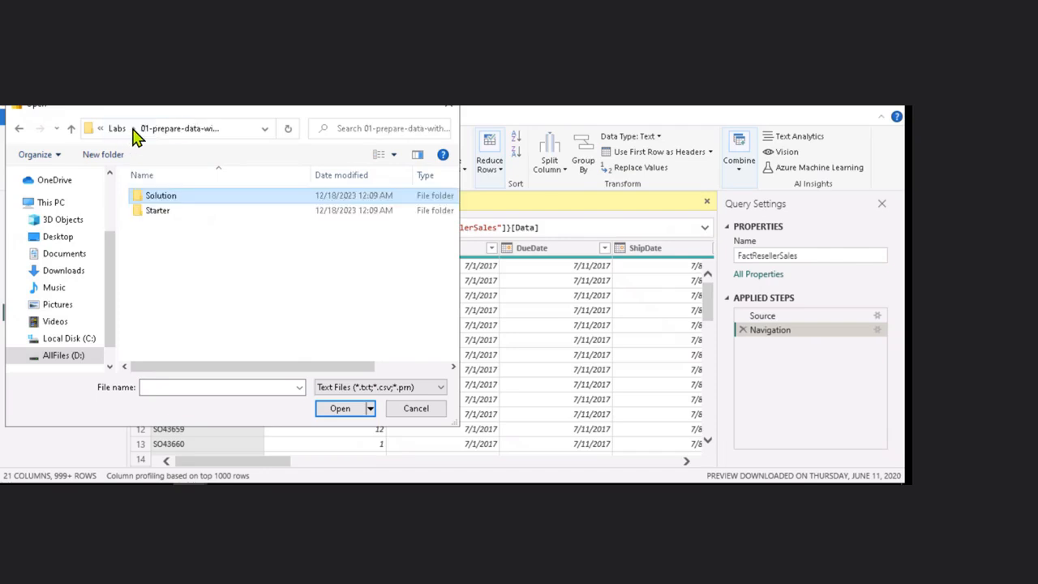
click(117, 128)
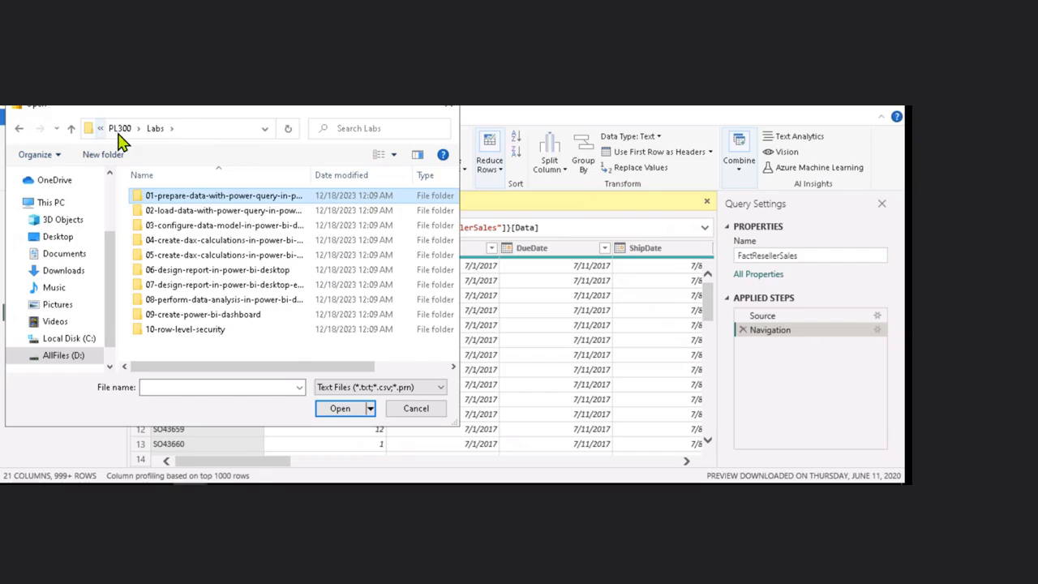
click(91, 131)
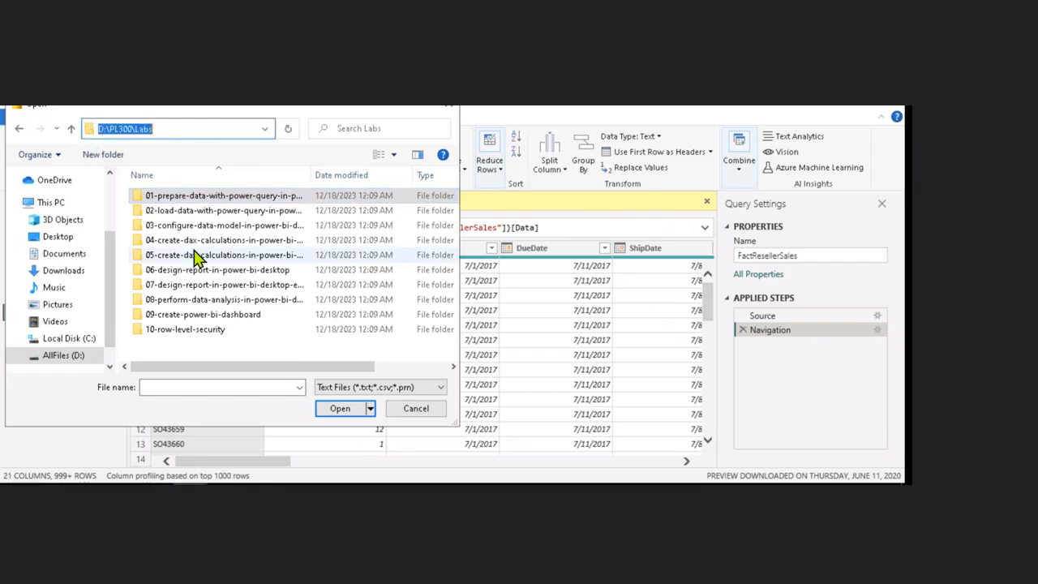
Import ResellerSalesTargets.csv from the PL300 Resources folder on drive D: with comma delimiter
click(73, 356)
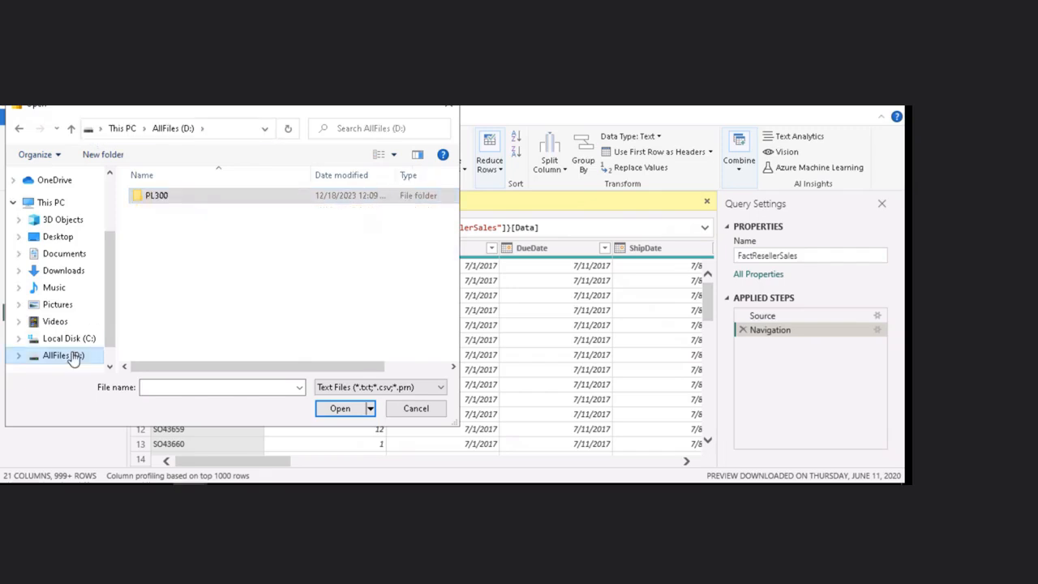
double_click(174, 202)
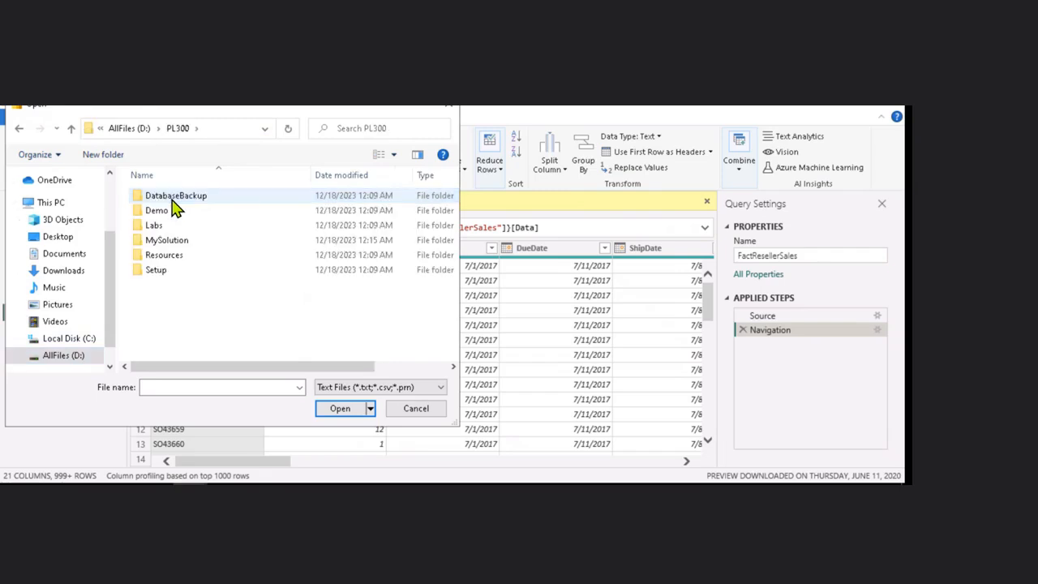
double_click(170, 256)
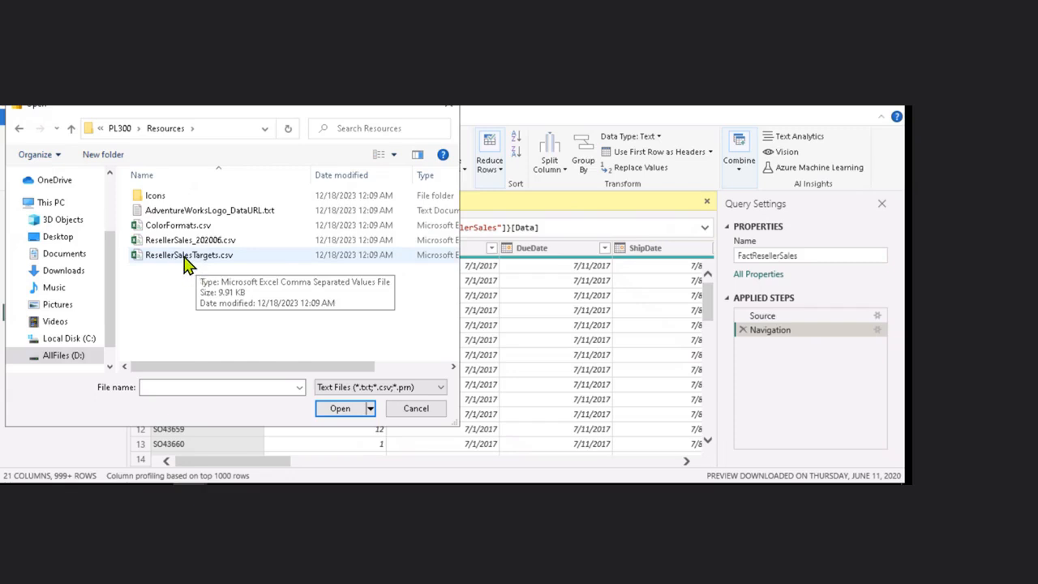
click(185, 265)
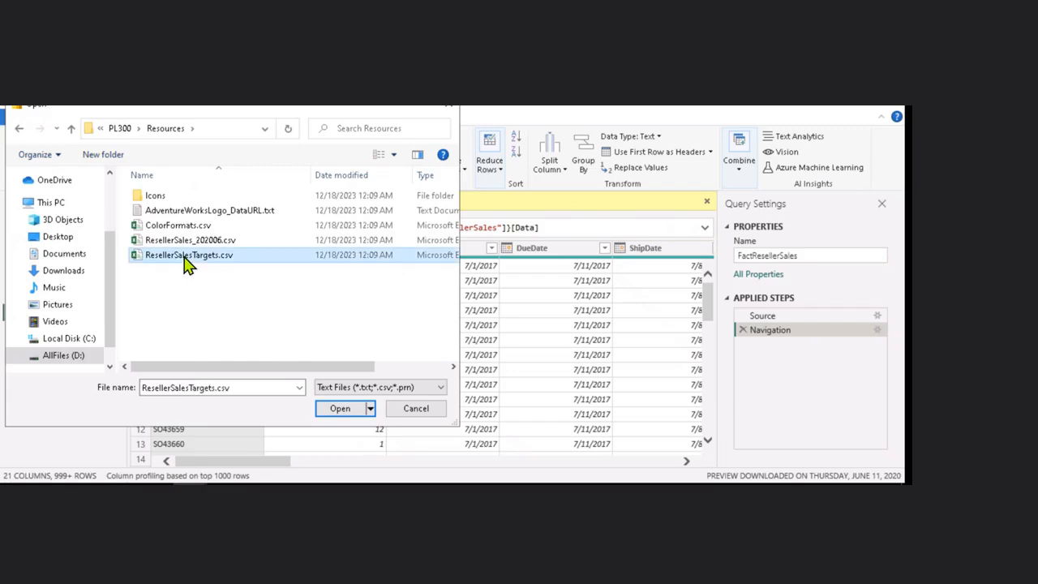
click(339, 409)
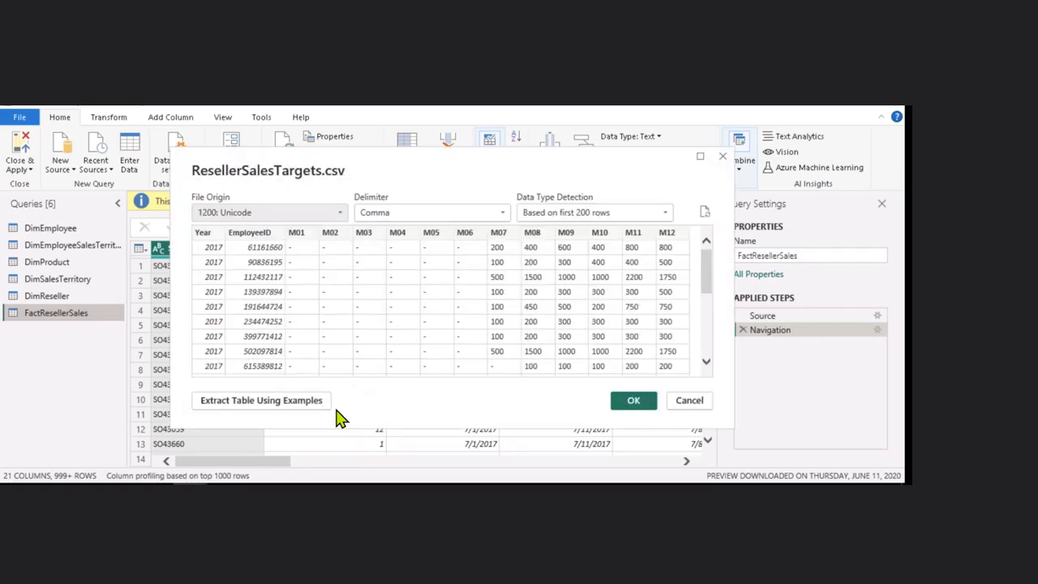
click(632, 402)
click(632, 401)
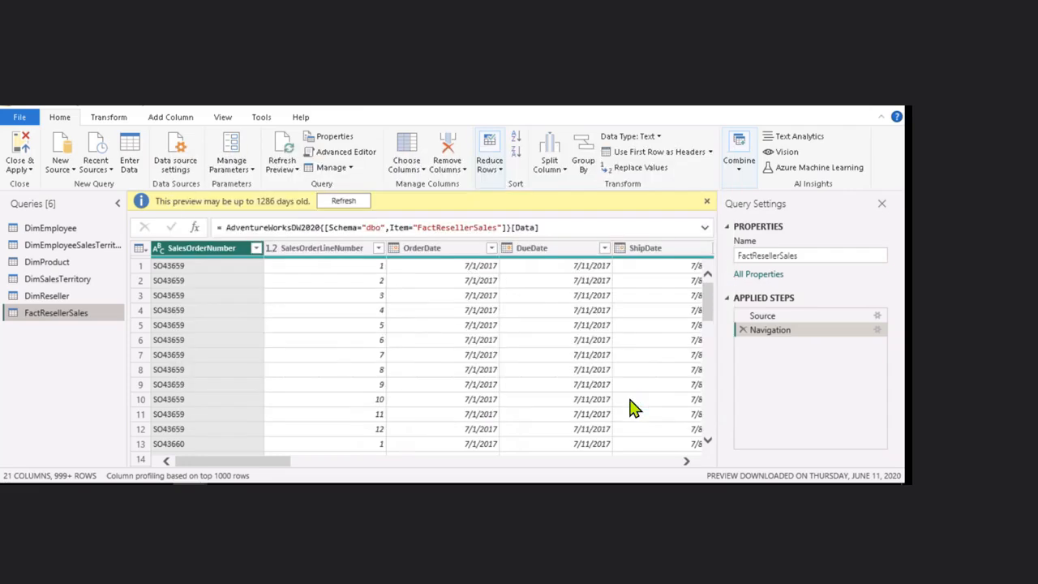